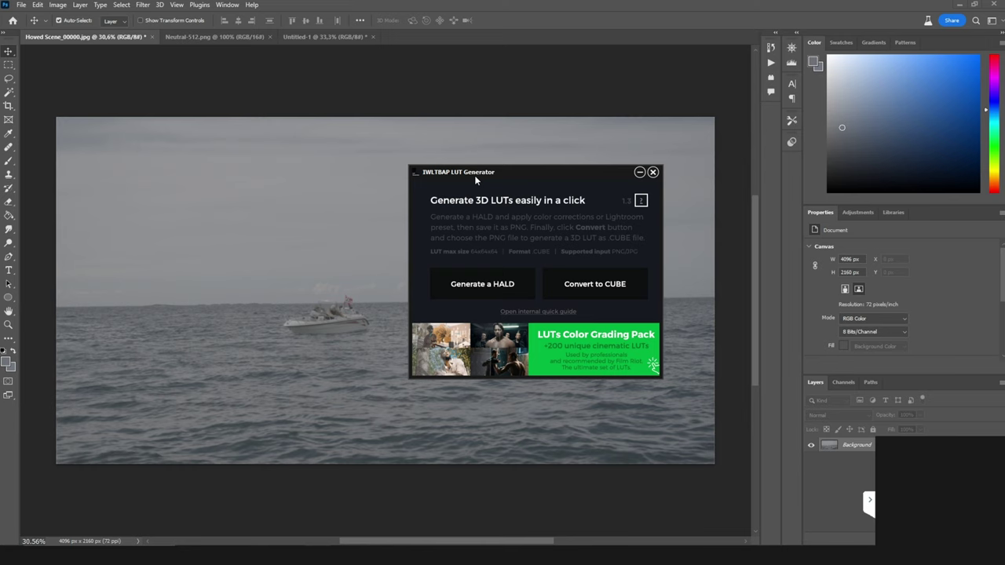
- Convert Hoved Scene to 16 Bits/Channel and dock the graded Untitled-1 image on the right
left_click(499, 288)
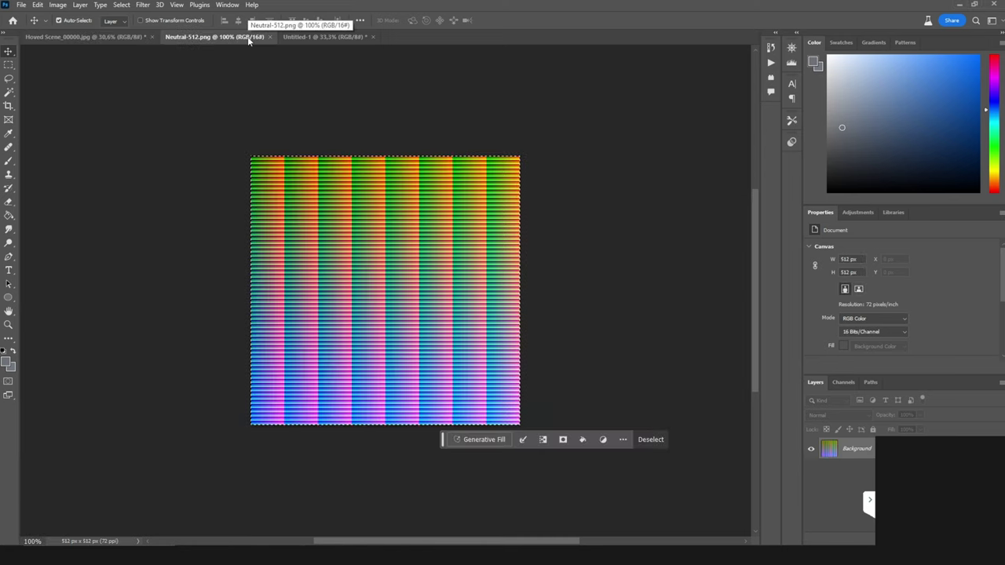
left_click(57, 5)
mouse_move(65, 17)
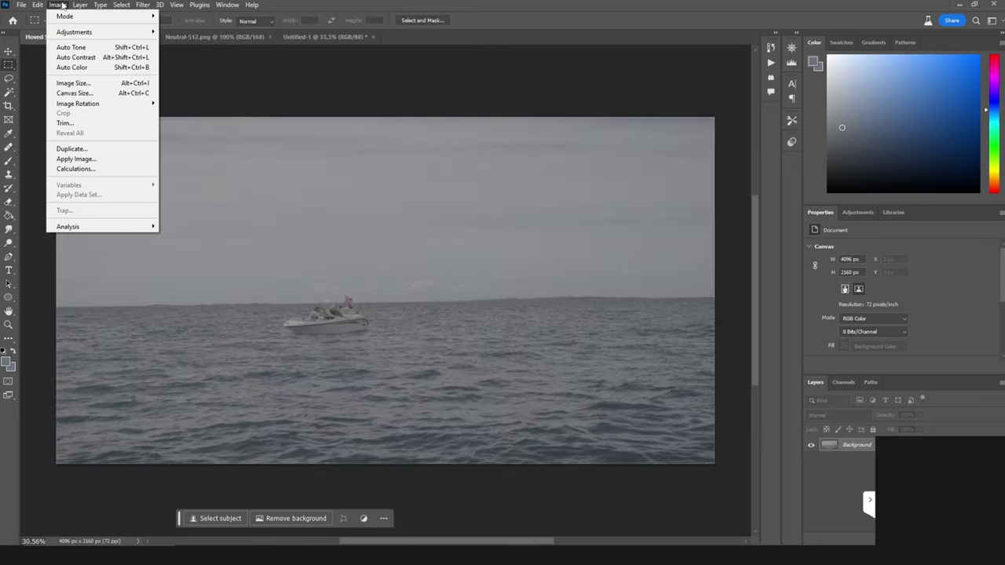
left_click(60, 5)
mouse_move(65, 16)
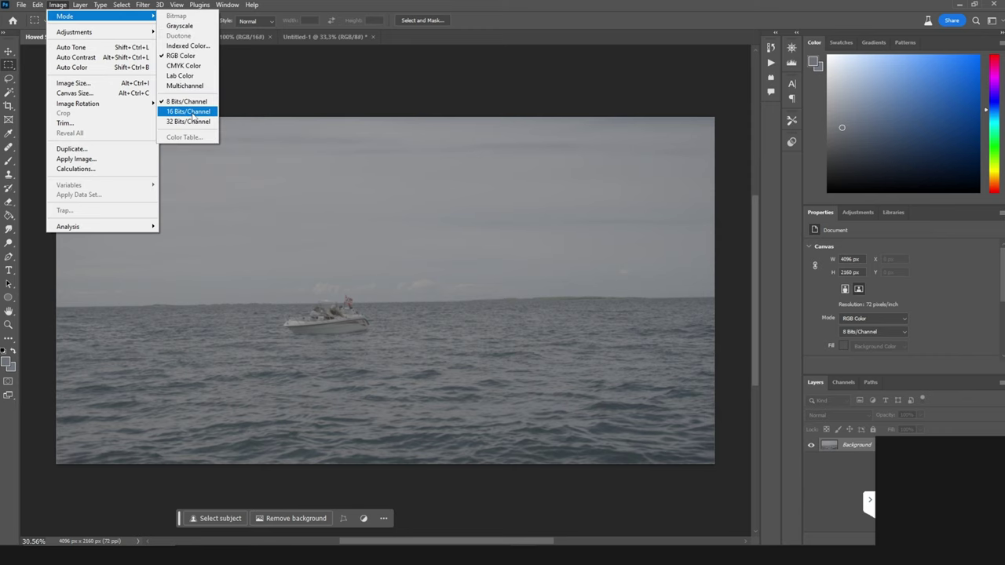
left_click(195, 113)
left_click(292, 37)
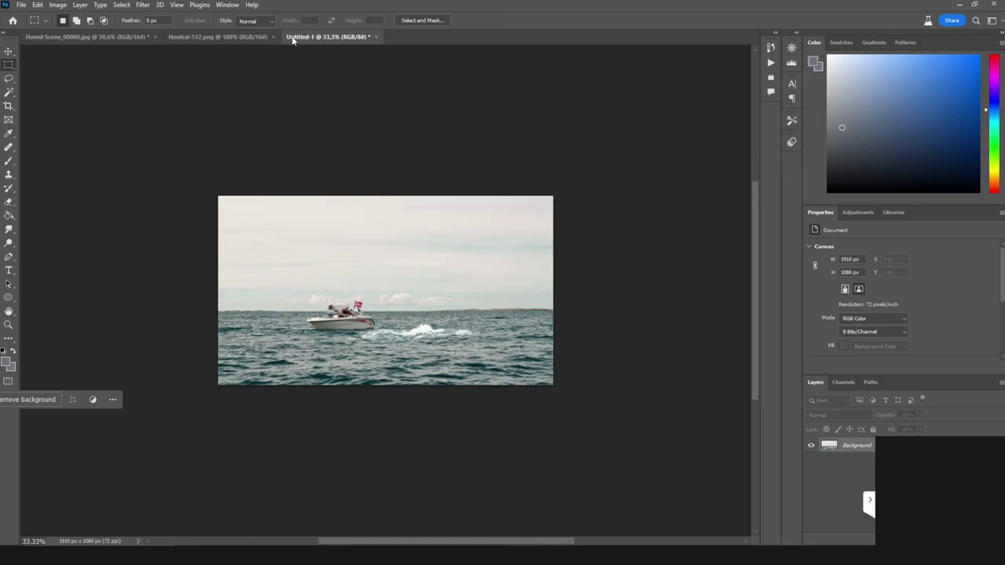
mouse_move(292, 41)
left_mouse_down()
mouse_move(770, 126)
mouse_move(757, 119)
left_mouse_up()
- Copy the Neutral-512 HALD chart into the boat scene and merge it down
left_click(217, 37)
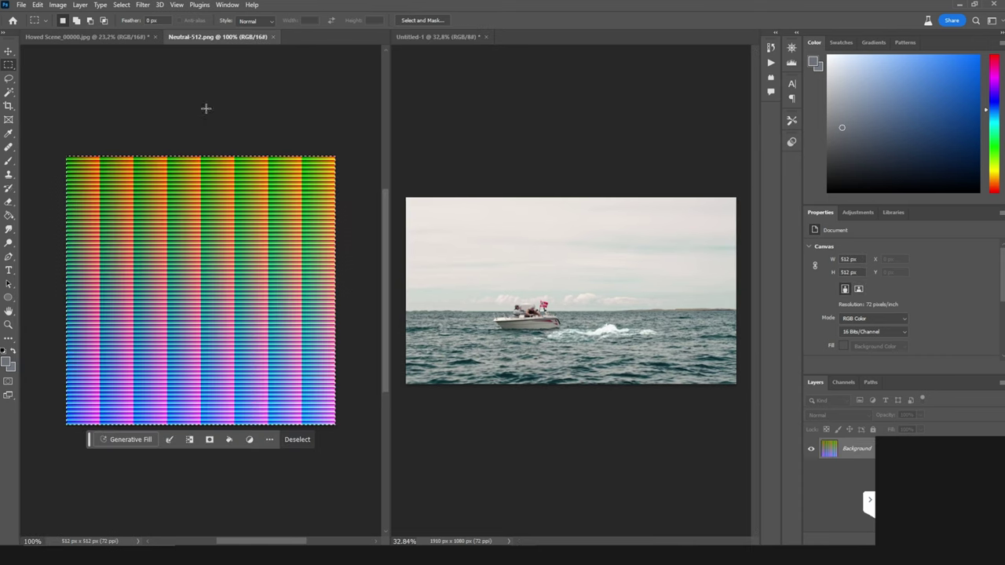
mouse_move(121, 35)
left_mouse_down()
mouse_move(202, 277)
mouse_move(47, 157)
mouse_move(13, 157)
mouse_move(90, 163)
left_mouse_up()
key("ctrl+e")
- Try Match Color on the boat scene with luminance lowered to about 65
left_click(58, 5)
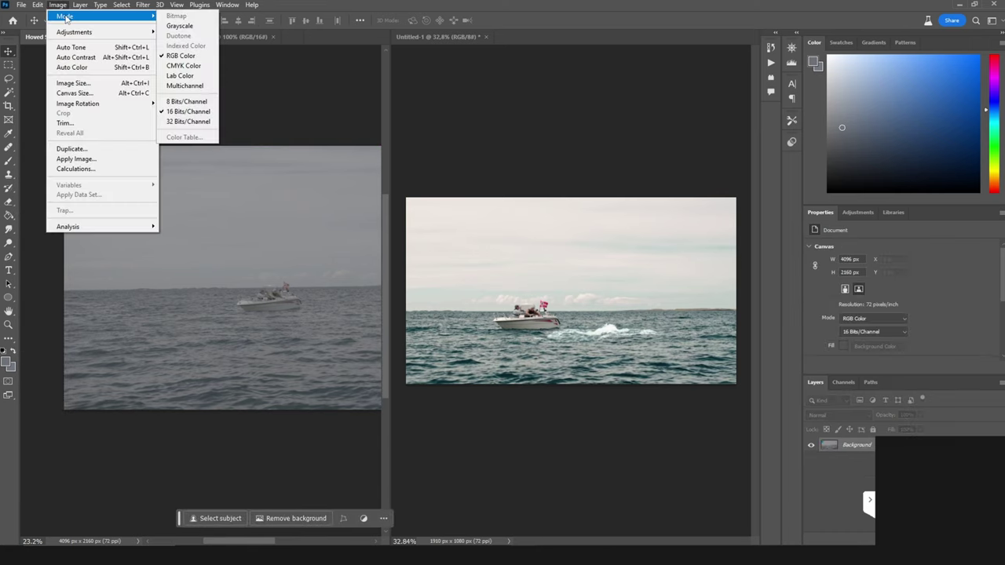
mouse_move(73, 33)
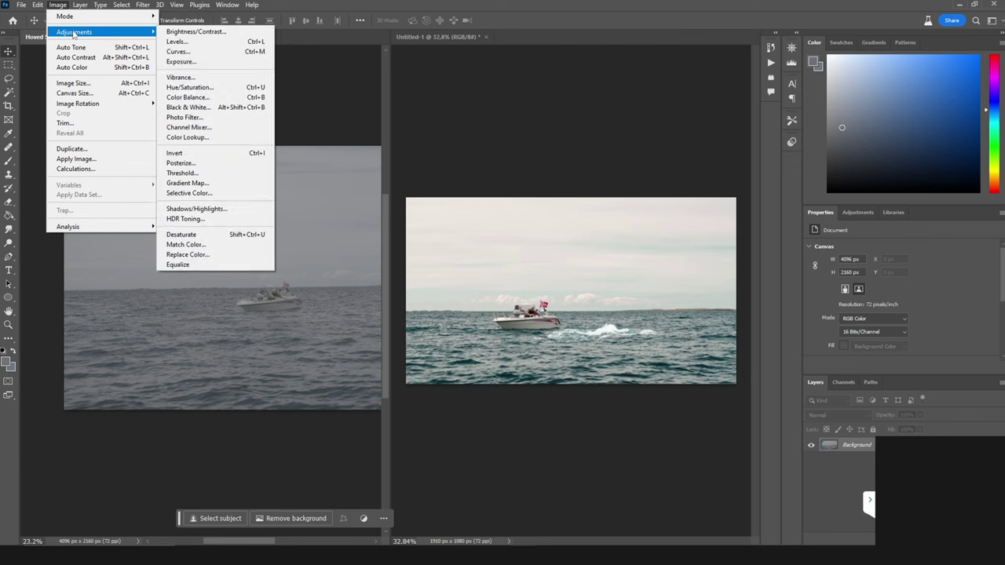
left_click(205, 248)
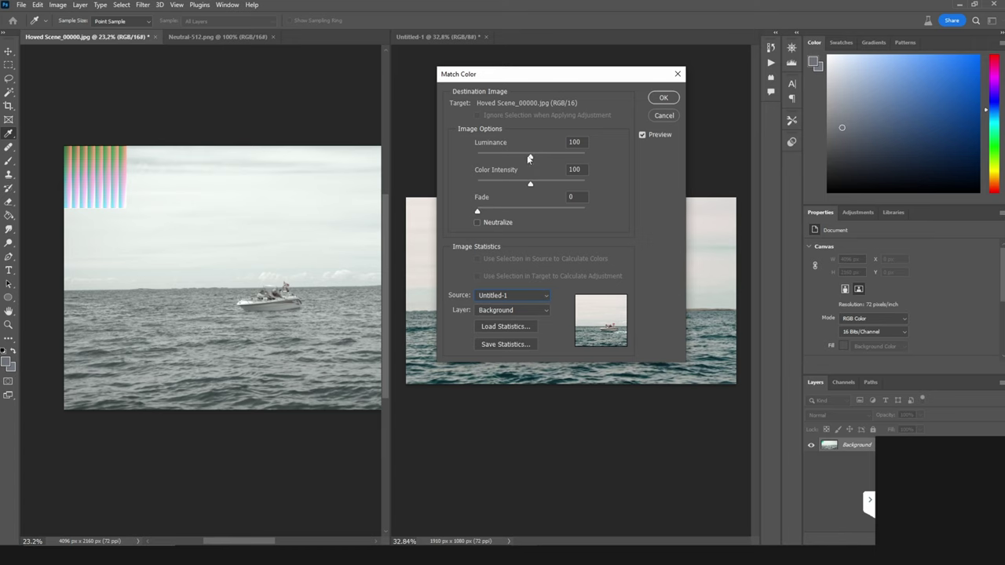
mouse_move(529, 159)
left_mouse_down()
mouse_move(560, 157)
mouse_move(512, 157)
mouse_move(574, 184)
left_mouse_up()
key("Tab")
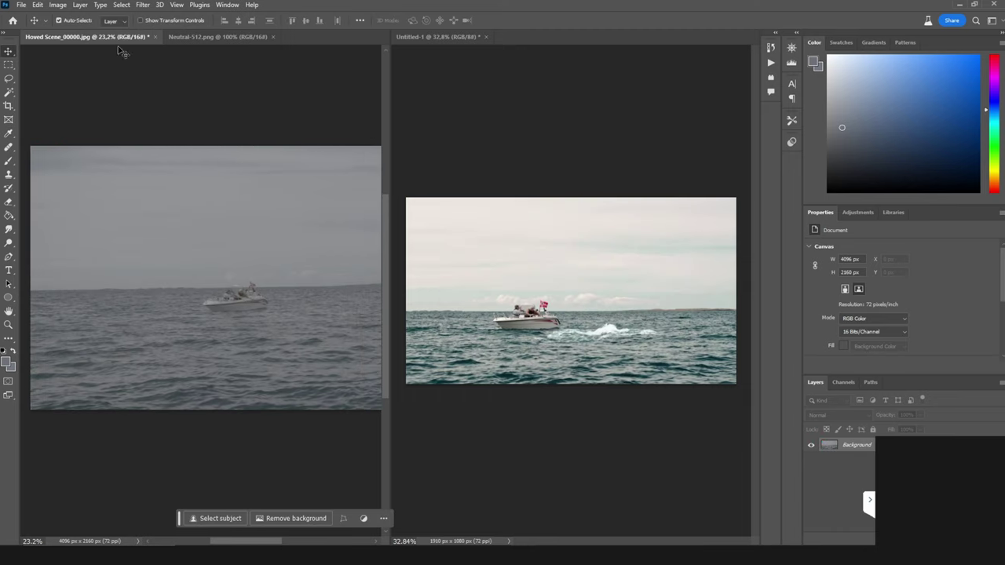
- Enlarge the boat scene to 1000% width (40960 × 21600 px)
left_click(58, 4)
left_click(83, 82)
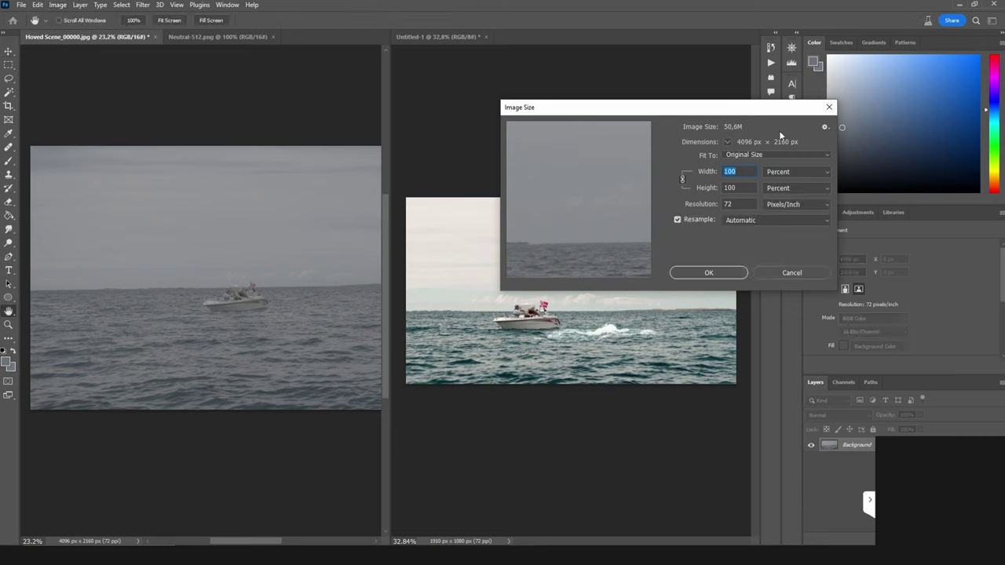
type("1000")
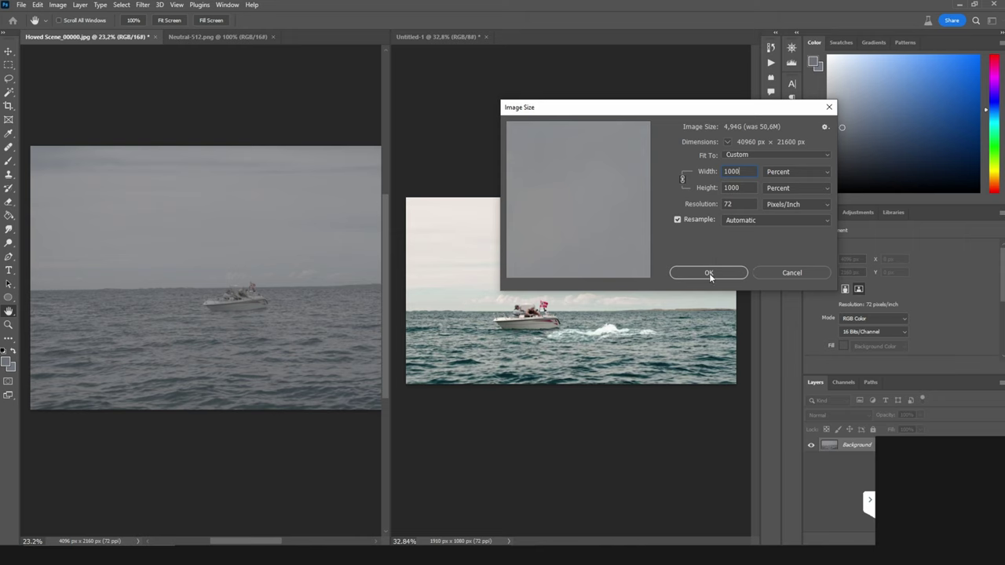
left_click(709, 273)
- Paste the HALD chart into the scene's top-left corner and merge it into the Background
left_click(232, 37)
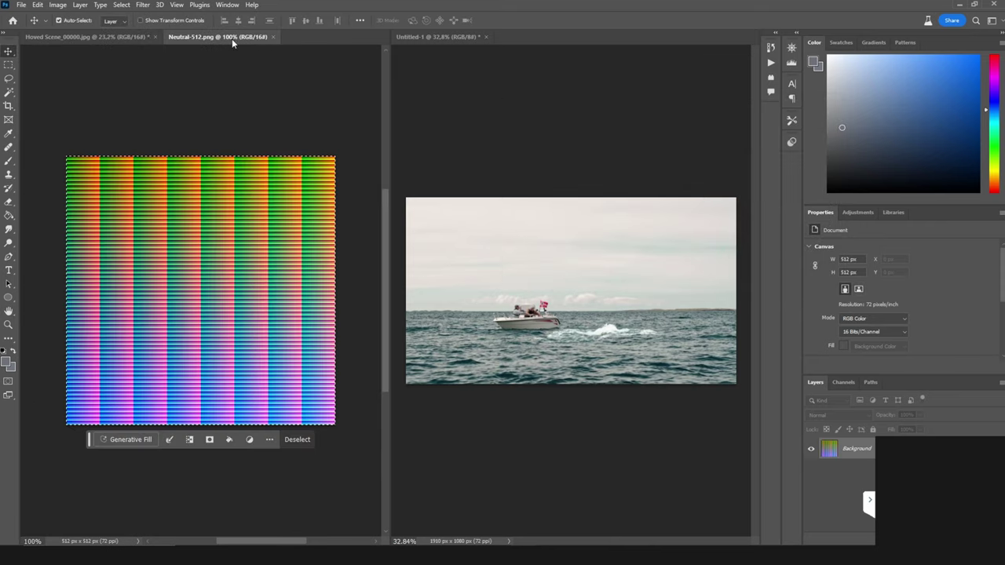
left_click(143, 35)
key("ctrl+v")
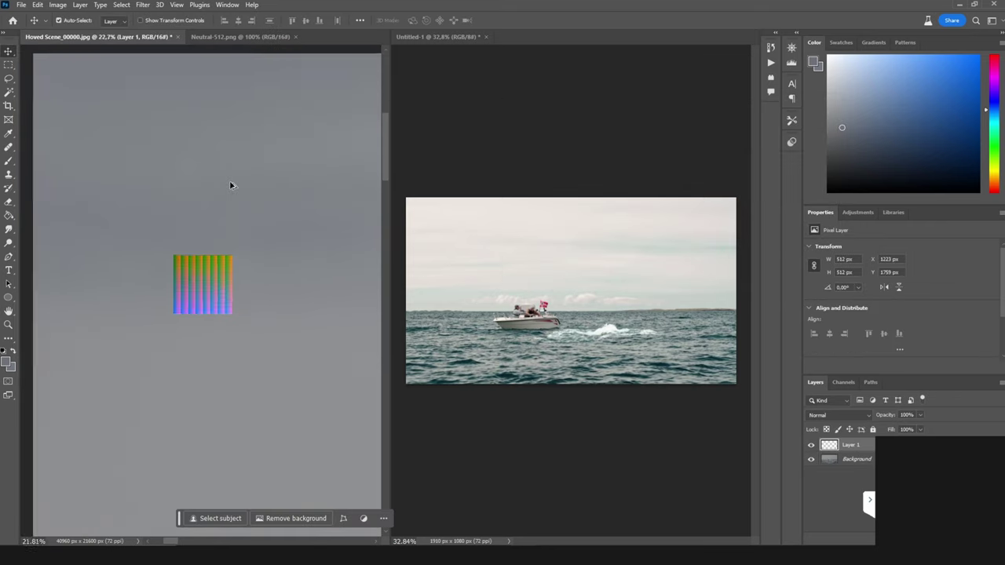
scroll(230, 185, "down", 2)
mouse_move(225, 244)
left_mouse_down()
mouse_move(164, 128)
mouse_move(124, 100)
left_mouse_up()
right_click(855, 464)
left_click(886, 415)
left_click(58, 4)
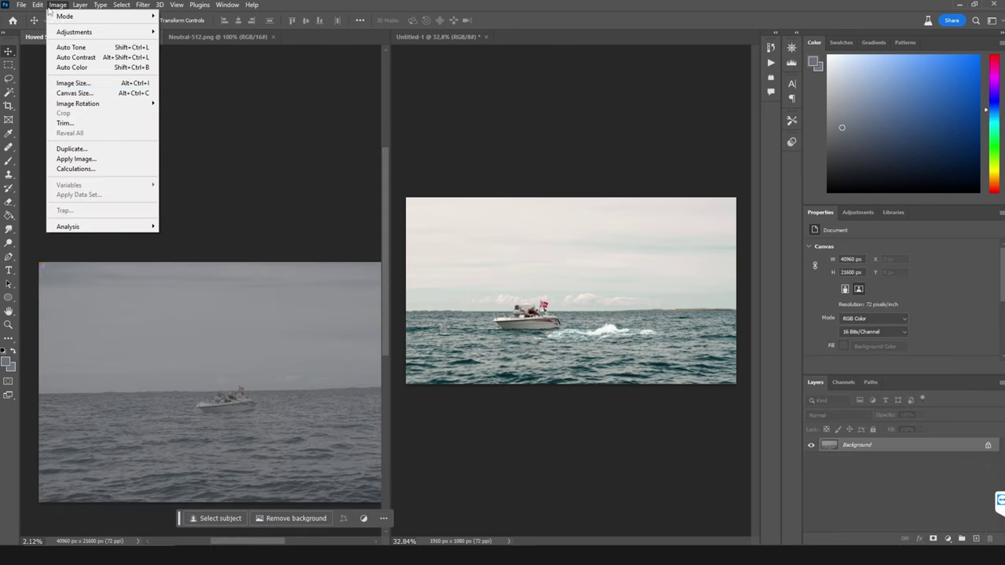
- Apply Match Color from Untitled-1 with Luminance 52 and Color Intensity 200
mouse_move(60, 32)
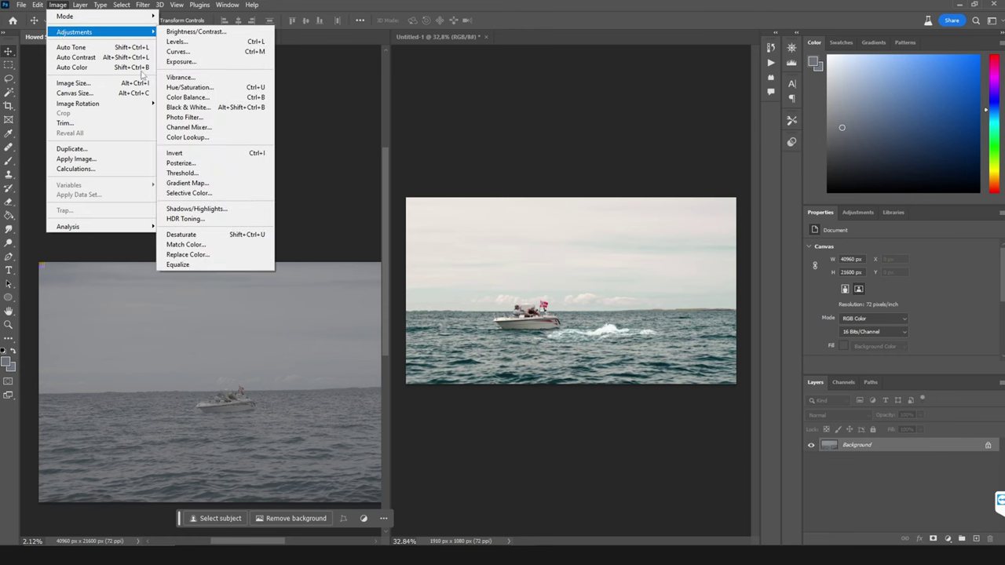
left_click(212, 246)
left_click_drag(517, 84, 781, 105)
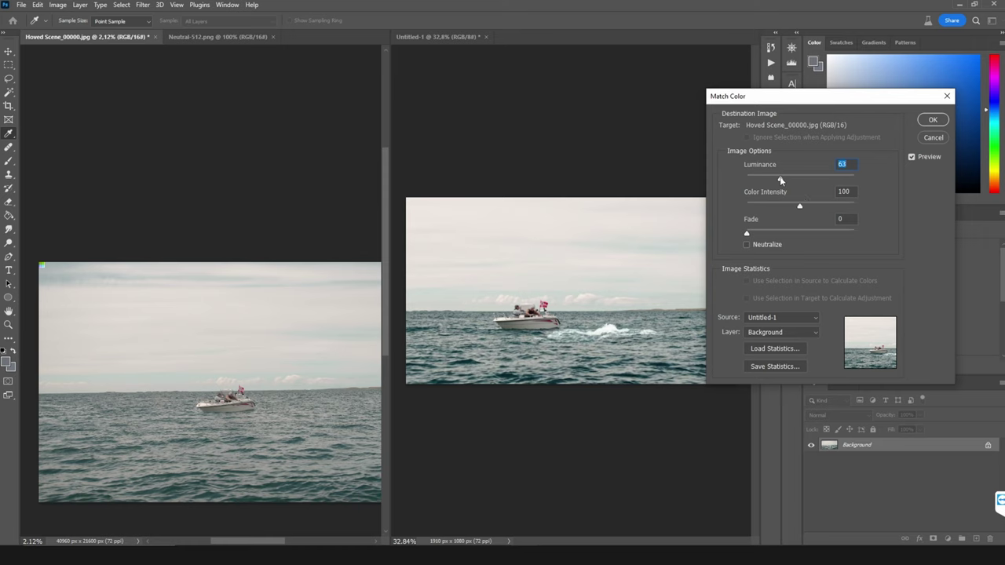
mouse_move(780, 180)
left_mouse_down()
mouse_move(812, 206)
mouse_move(902, 209)
left_mouse_up()
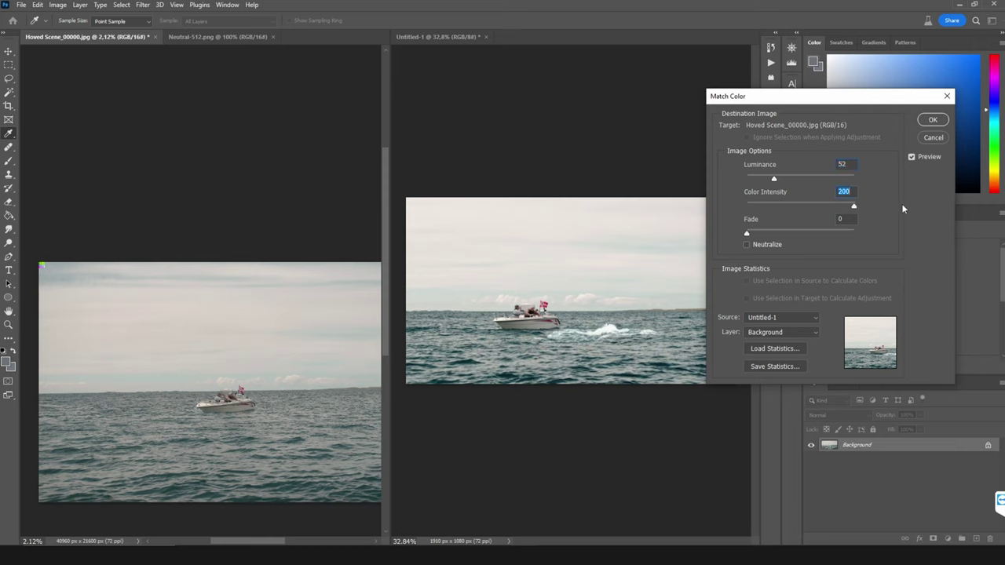
left_click(932, 119)
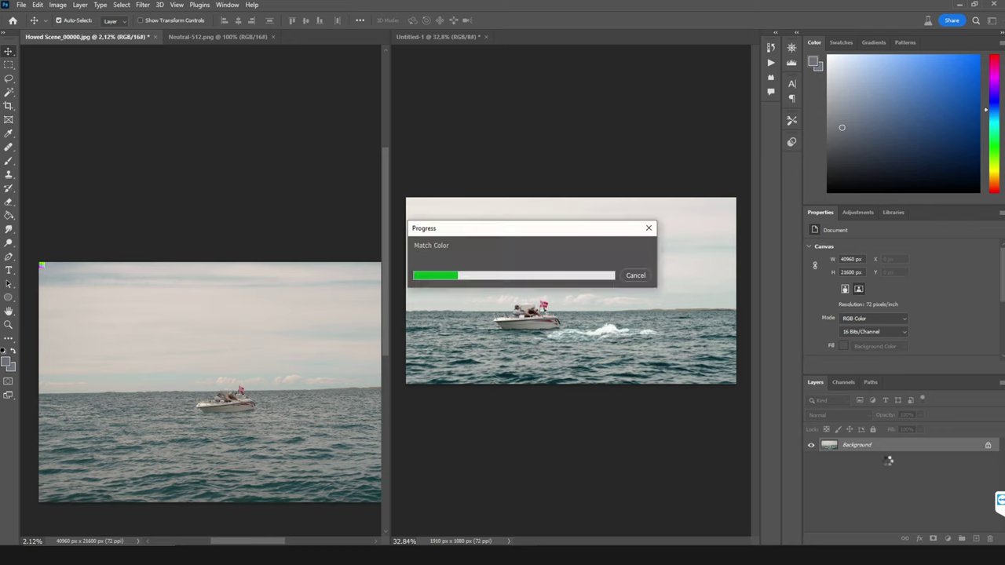
- Add Curves 1 and bend the RGB curve into an S: brighter highlights, darker shadows
left_click(947, 538)
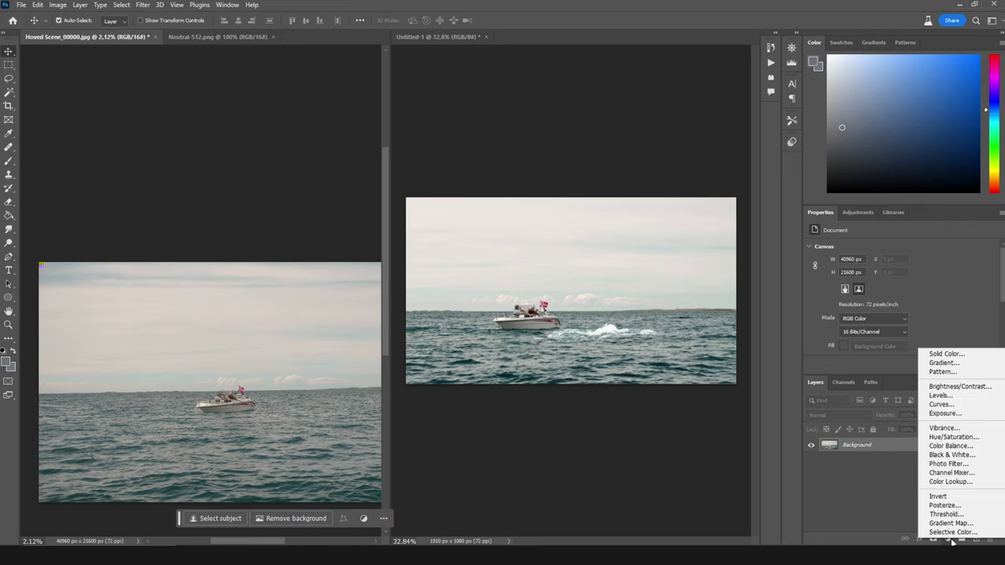
left_click(952, 410)
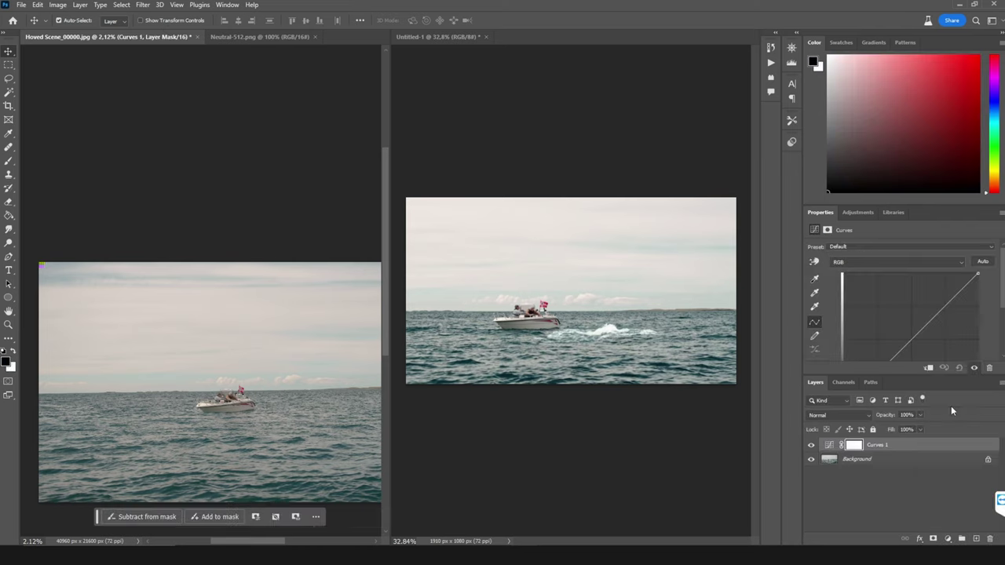
scroll(999, 303, "down", 2)
left_click_drag(924, 280, 926, 270)
left_click_drag(873, 326, 872, 342)
left_click_drag(926, 270, 926, 271)
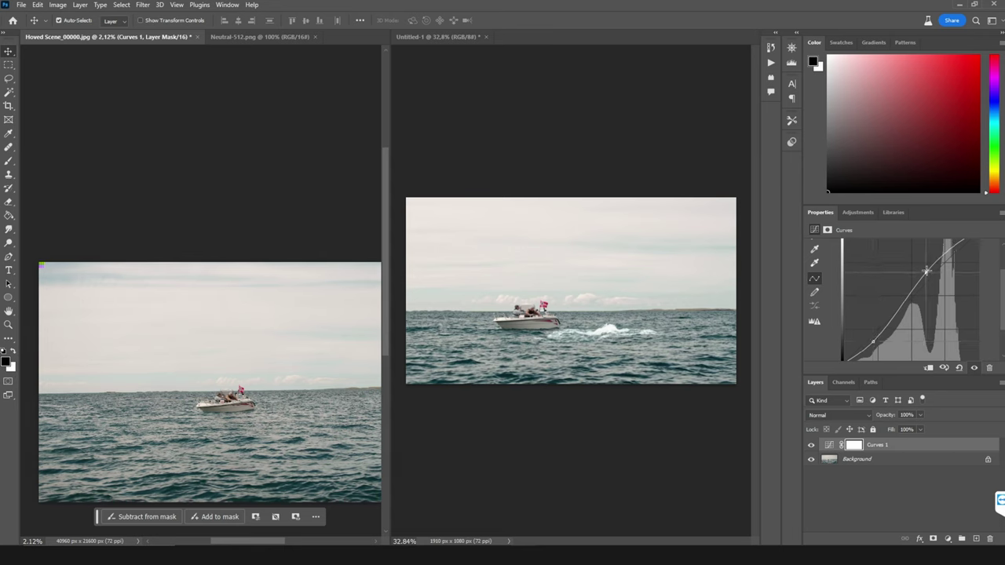
- Add a Selective Color layer with Neutrals set to Cyan +5, Magenta +3, Black +6
left_click(948, 538)
left_click(954, 533)
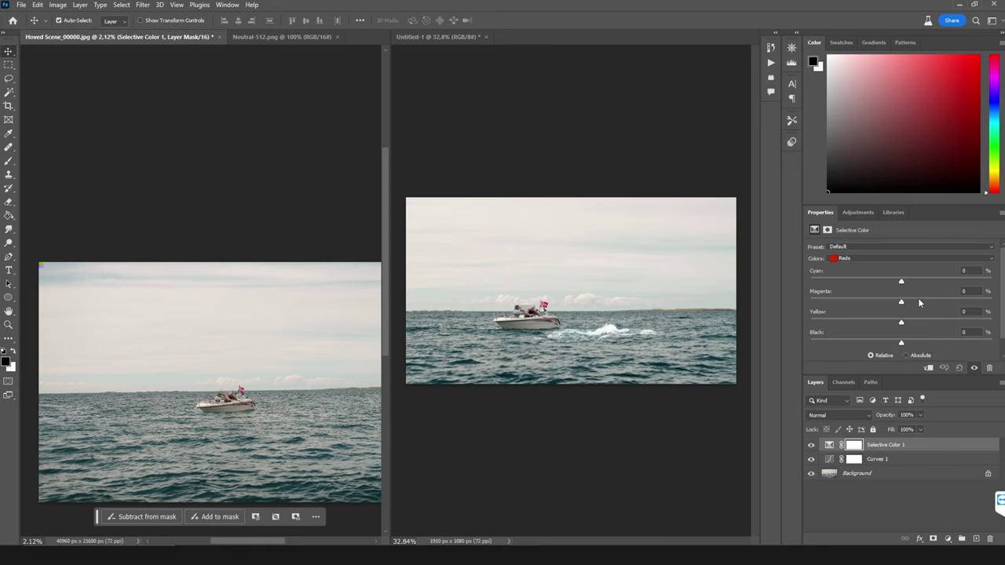
left_click(861, 258)
left_click(861, 328)
mouse_move(901, 303)
left_mouse_down()
mouse_move(917, 304)
mouse_move(896, 306)
mouse_move(906, 284)
left_mouse_up()
- Deepen Black and raise Magenta in the Neutrals, then nudge a point on the Curves 1 curve
left_click_drag(896, 343, 906, 345)
left_click_drag(899, 302, 905, 304)
left_click(903, 458)
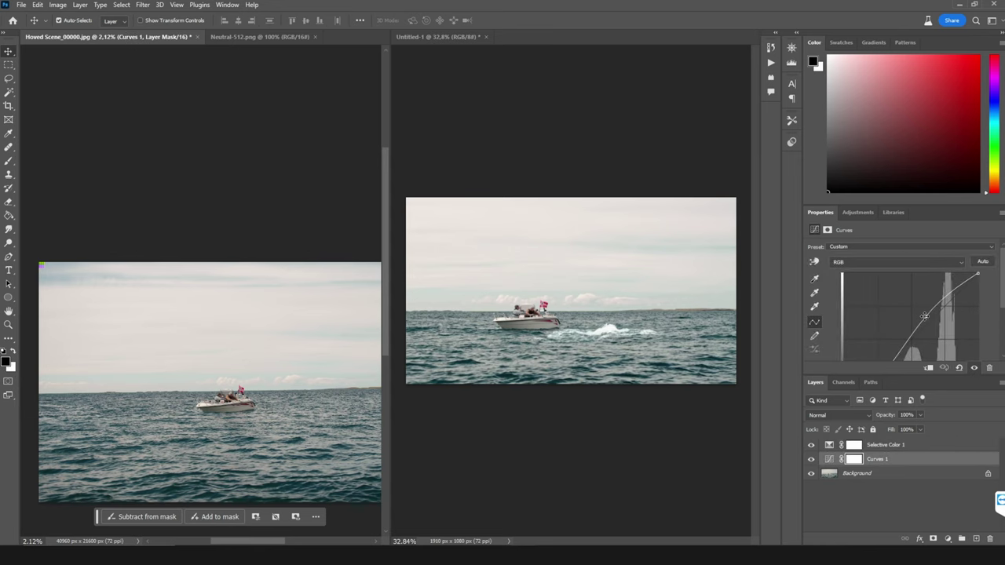
left_click_drag(926, 316, 921, 315)
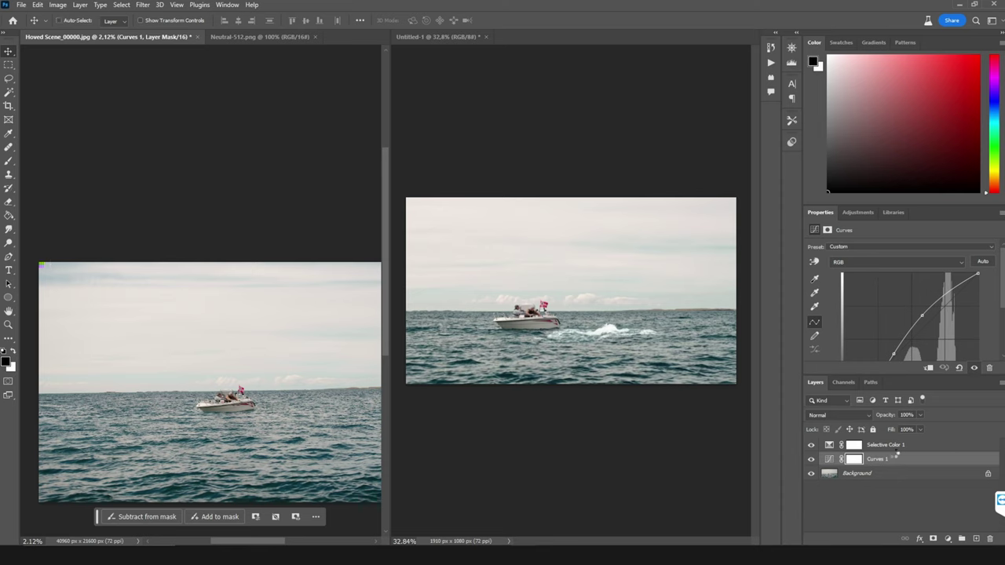
- Paste the graded look onto the Neutral-512 HALD, flatten it, and save as Neutral-512 tut Lut.png
left_click(228, 37)
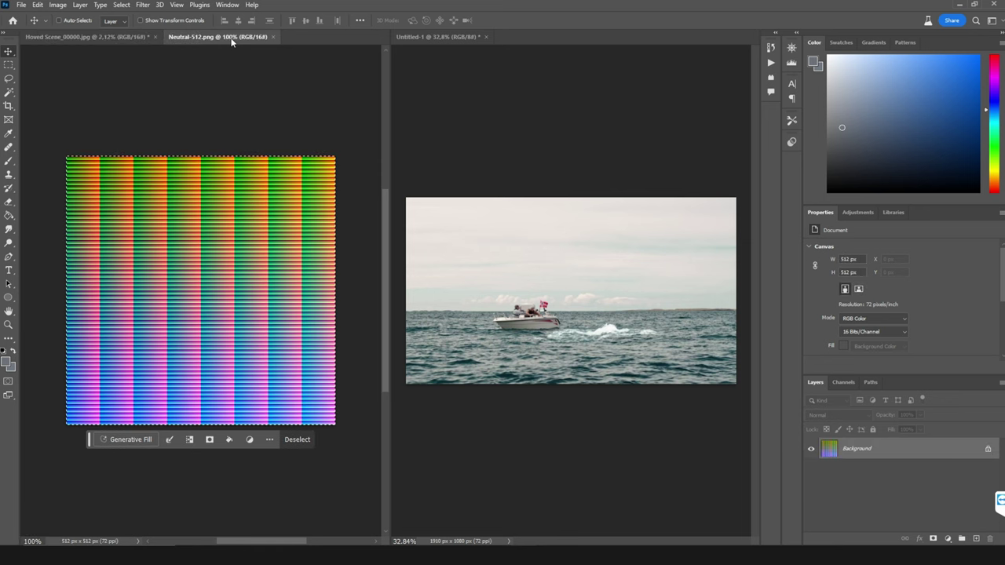
key("ctrl+v")
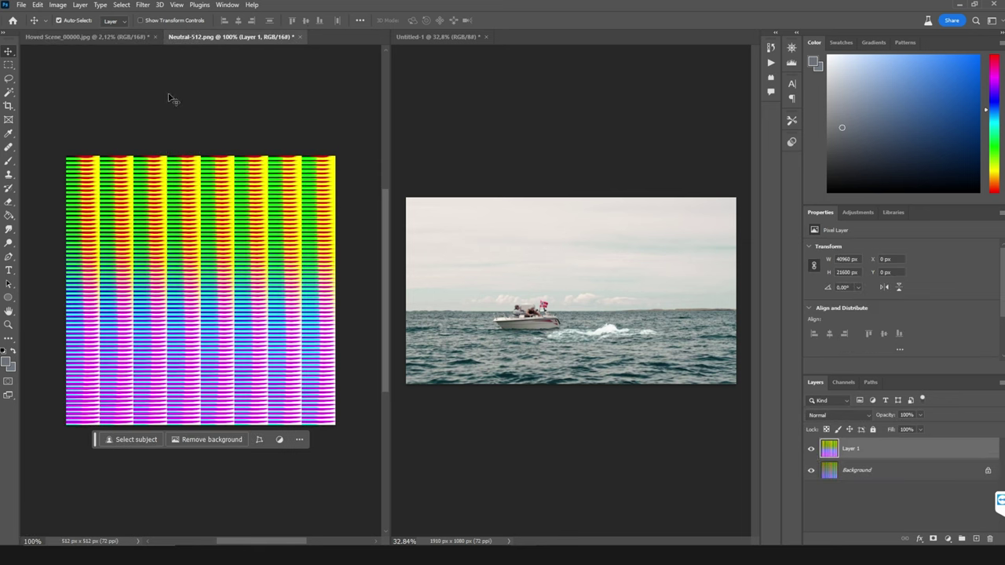
key("ctrl+z")
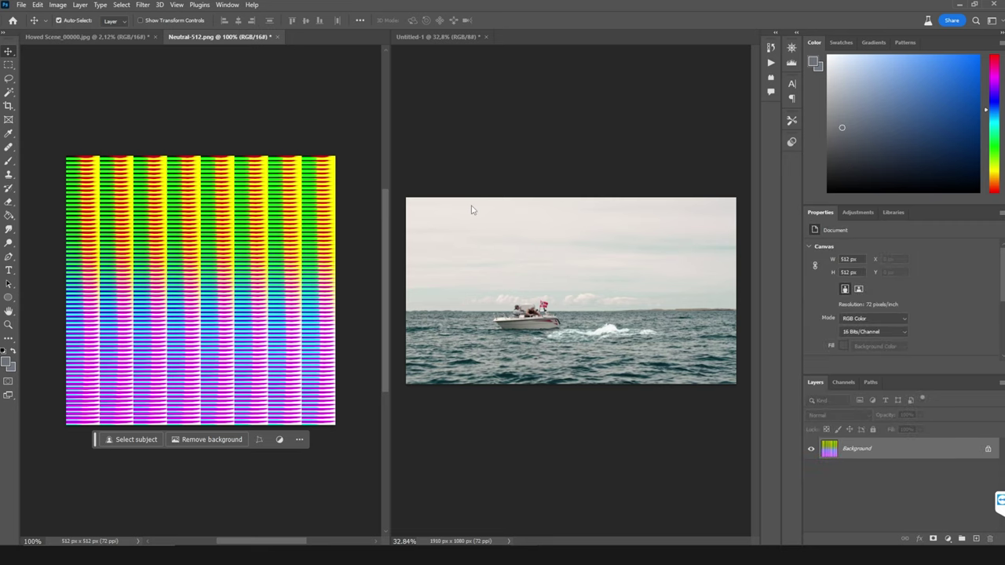
key("ctrl+shift+s")
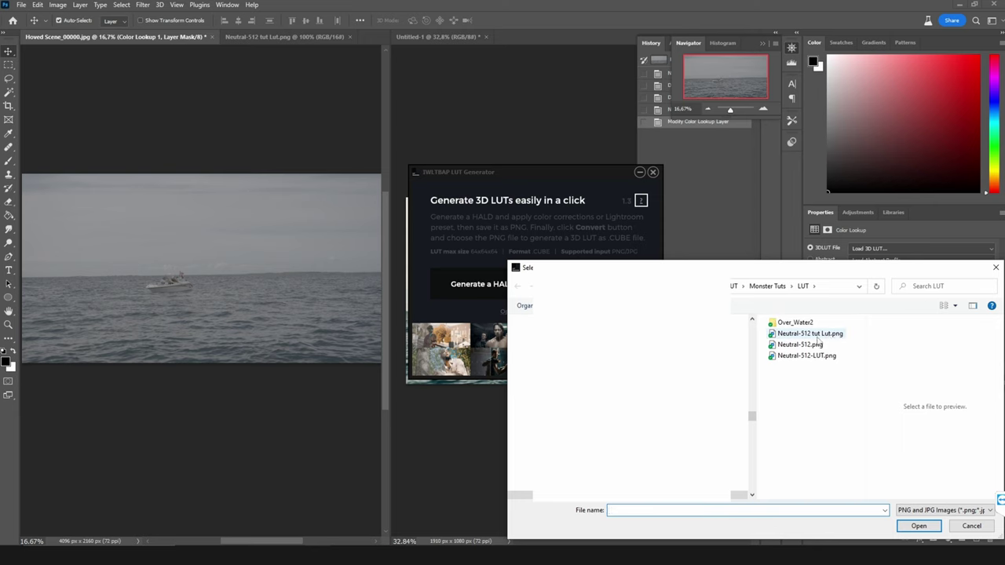
- Pick Neutral-512 tut Lut.png in the LUT Generator for conversion to a .cube LUT
double_click(837, 334)
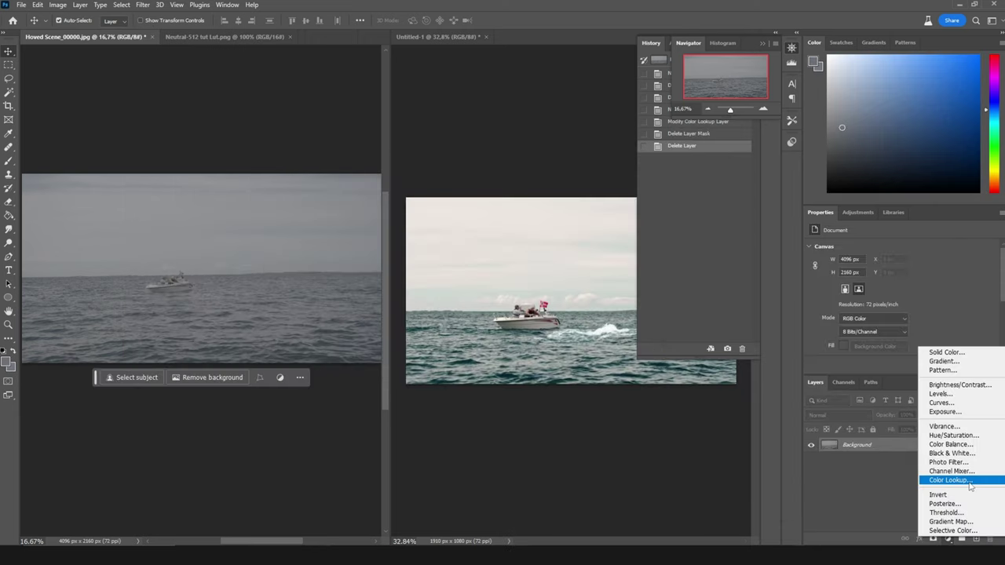
- Add a Color Lookup layer that loads Neutral-512 tut Lut.cube as its 3D LUT
left_click(970, 480)
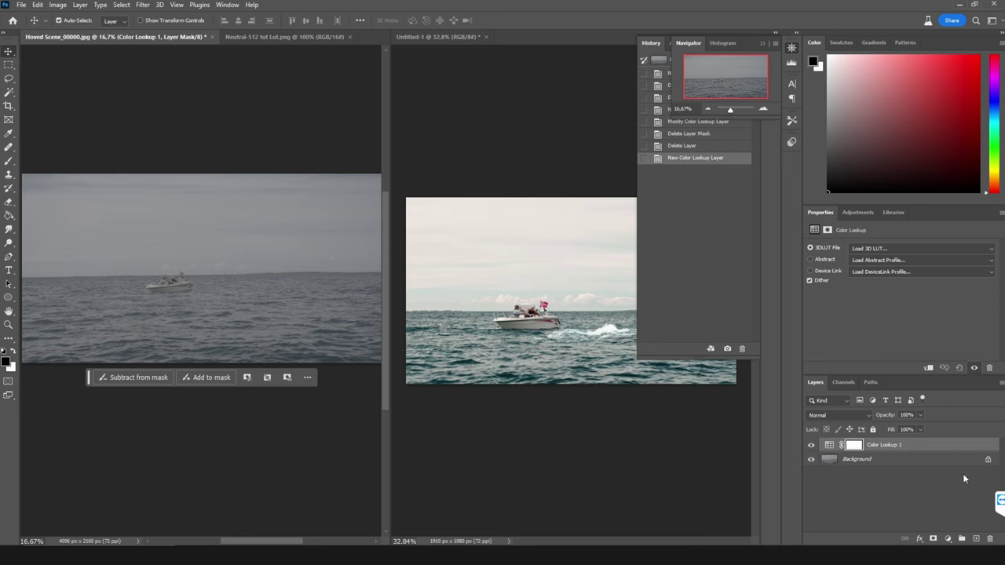
left_click(895, 246)
left_click(893, 249)
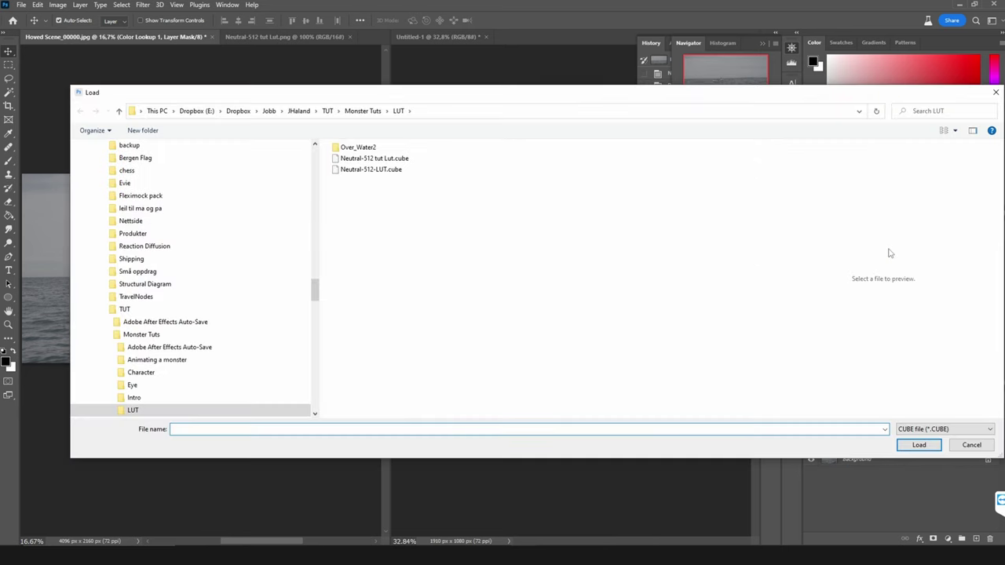
double_click(401, 160)
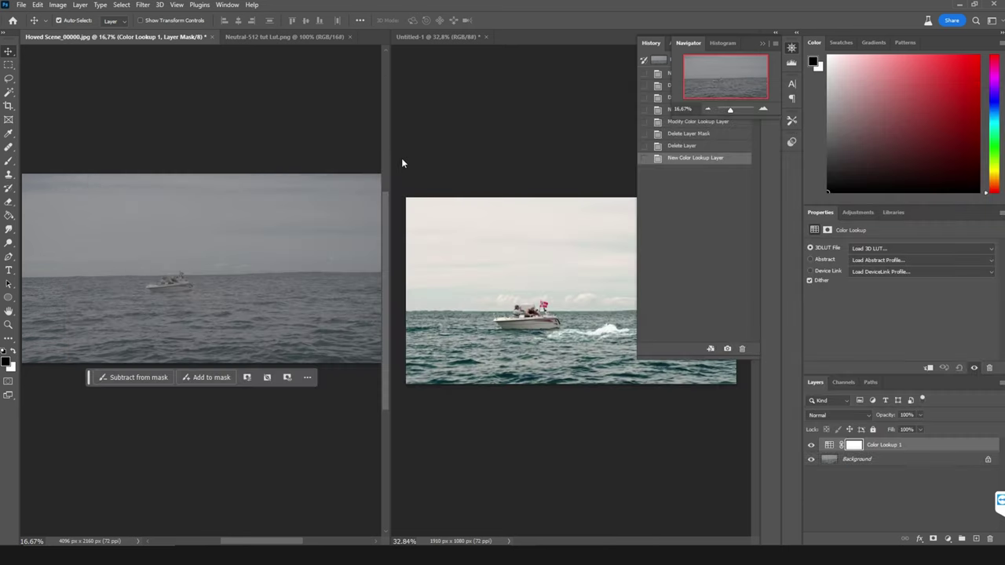